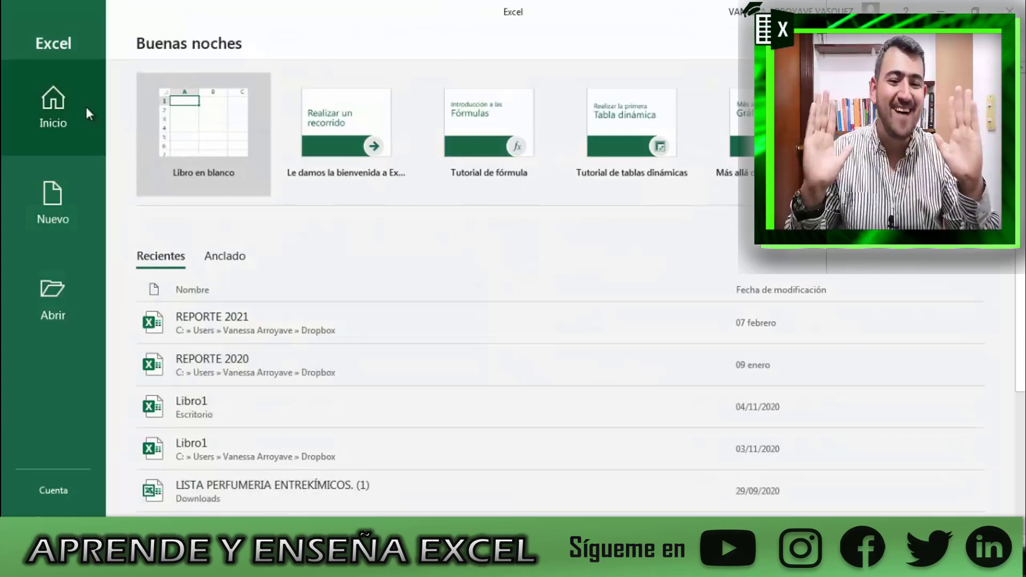
Check the Office 365 ProPlus account details, then open blank workbook Libro1 and select cell C3
{"action": "left_click", "coordinate": [32, 488]}
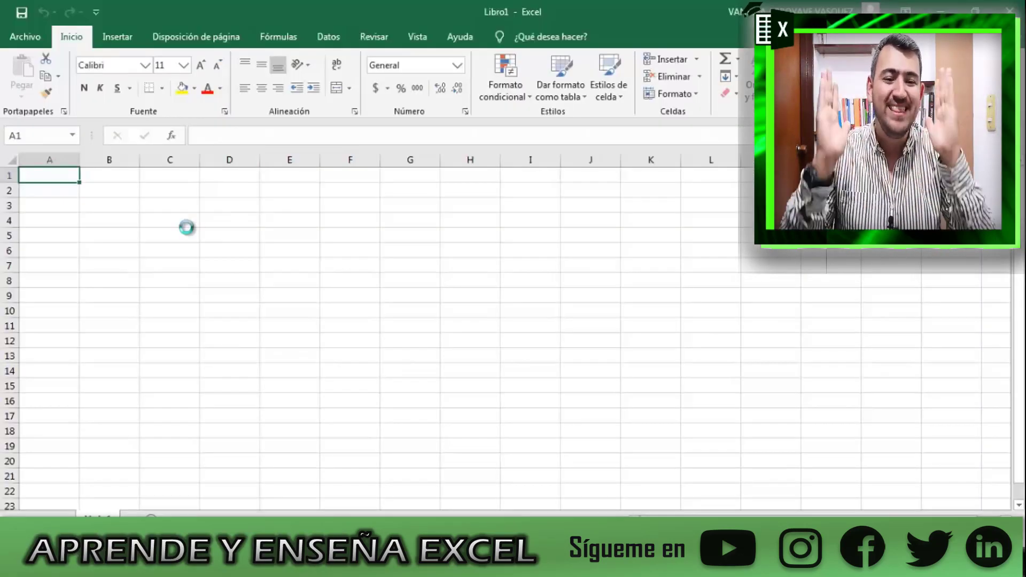
{"action": "left_click", "coordinate": [164, 205]}
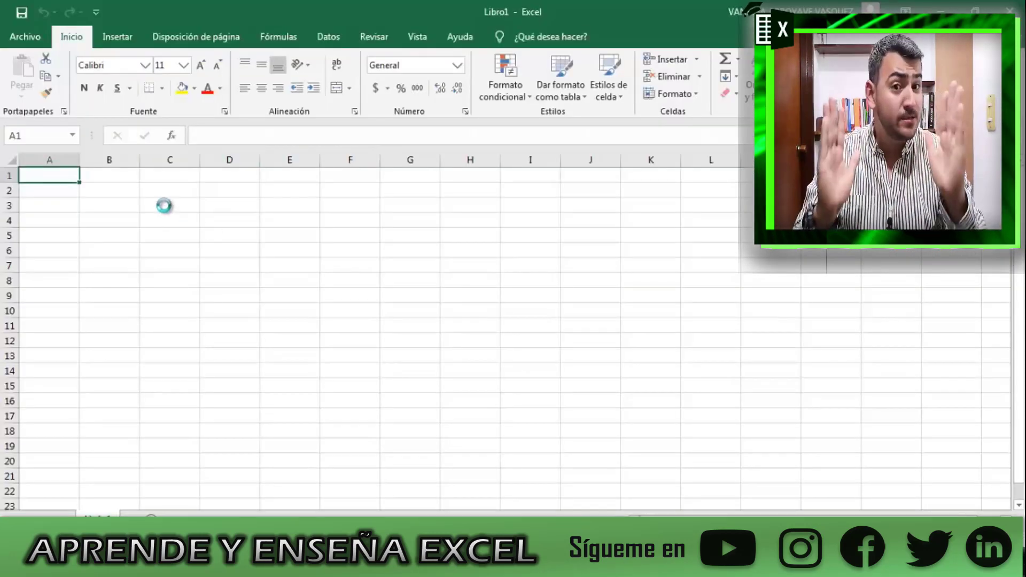
Start =busca in C3 and check for BUSCARX among the BUSCAR, BUSCARH and BUSCARV suggestions
{"action": "left_click", "coordinate": [164, 206]}
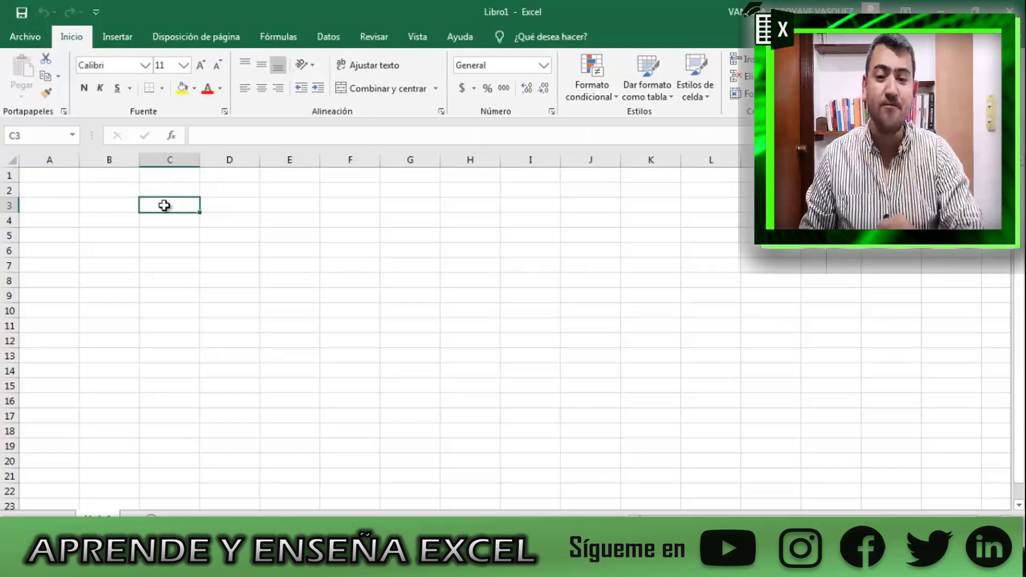
{"action": "type", "text": "=busca"}
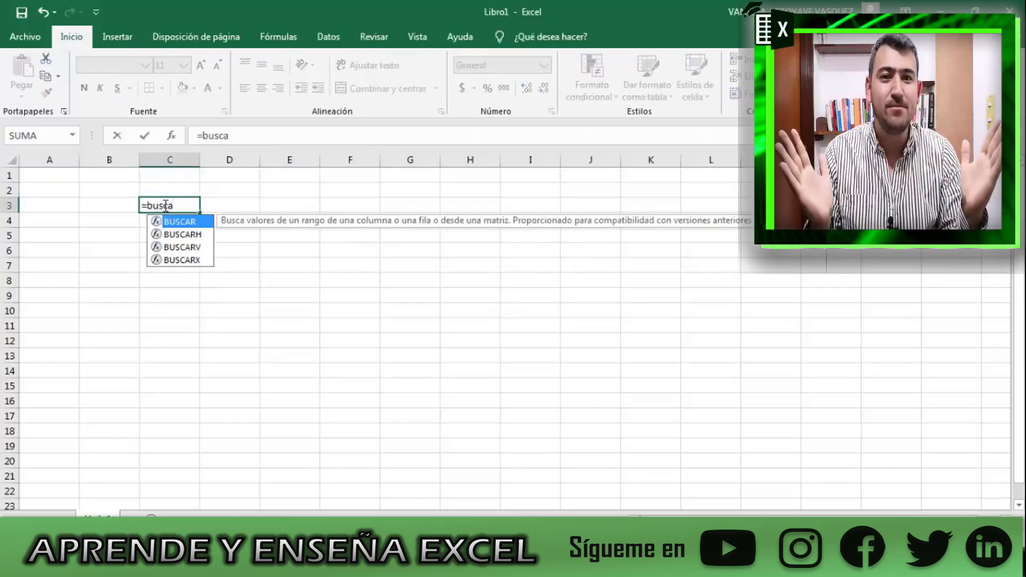
{"action": "left_click", "coordinate": [182, 247]}
{"action": "left_click", "coordinate": [187, 261]}
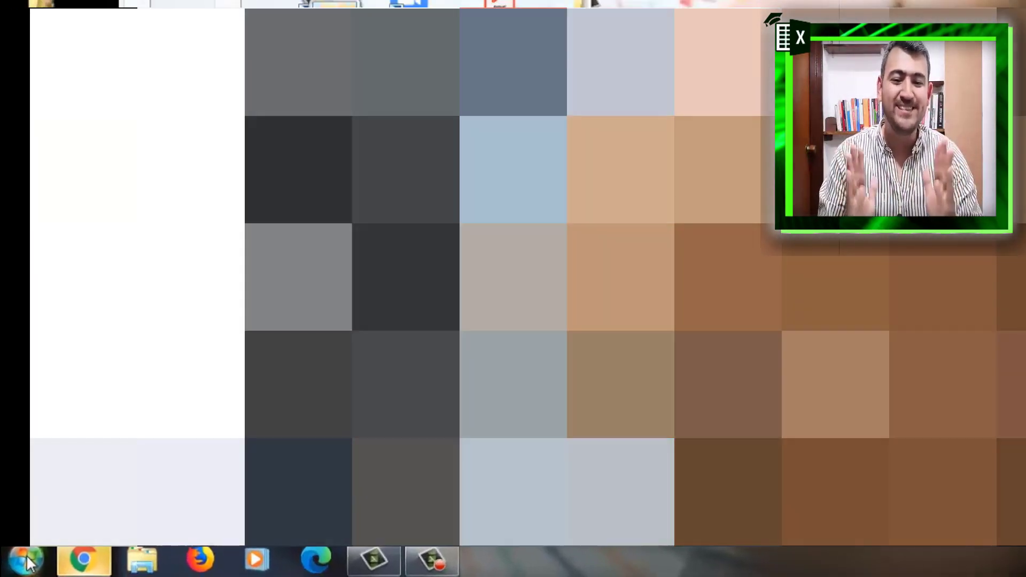
Search the Start menu for installed Office programs, then for Excel
{"action": "left_click", "coordinate": [22, 564]}
{"action": "type", "text": "offi"}
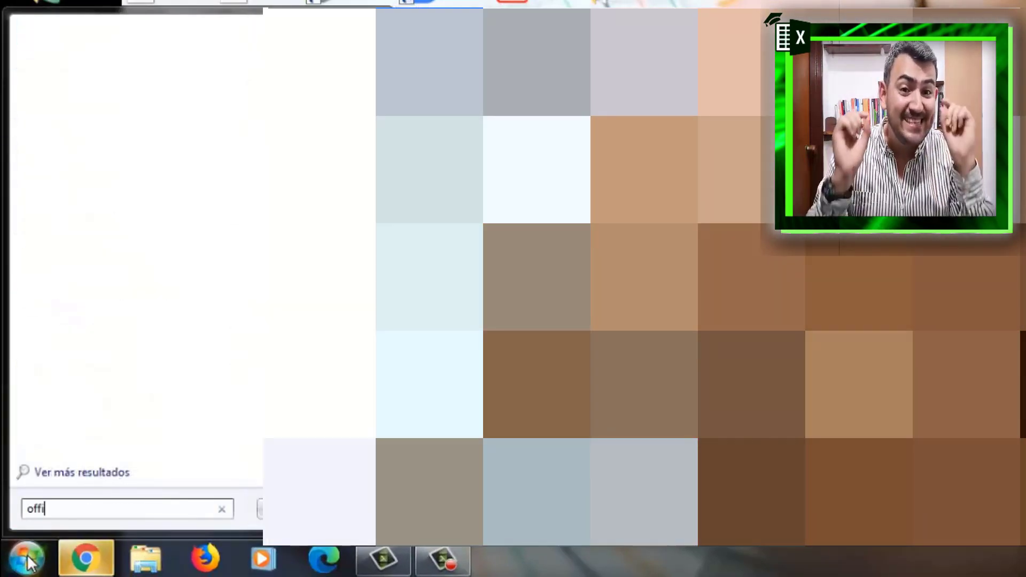
{"action": "type", "text": "c"}
{"action": "key", "text": "BackSpace"}
{"action": "key", "text": "BackSpace"}
{"action": "key", "text": "BackSpace"}
{"action": "key", "text": "BackSpace"}
{"action": "key", "text": "BackSpace"}
{"action": "type", "text": "ex"}
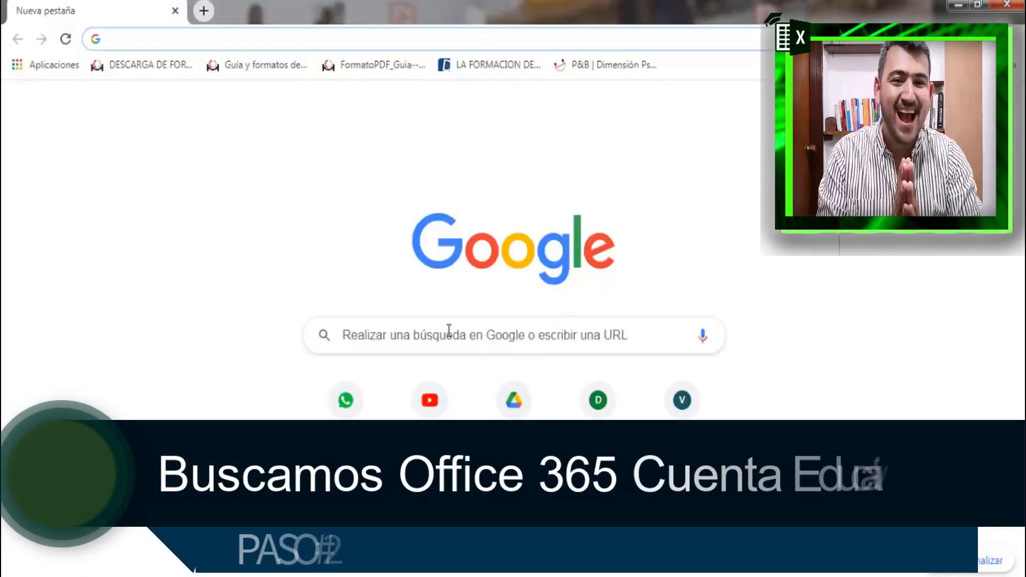
Google 'office 365 cuenta educativa' and open Microsoft's free Office 365 for schools and students page
{"action": "left_click", "coordinate": [449, 329]}
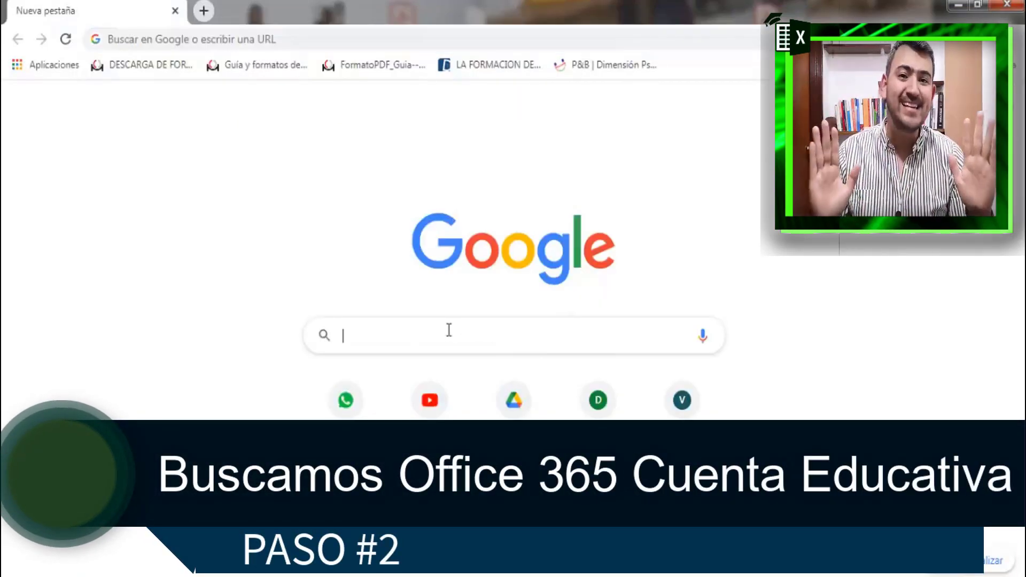
{"action": "type", "text": "office 36"}
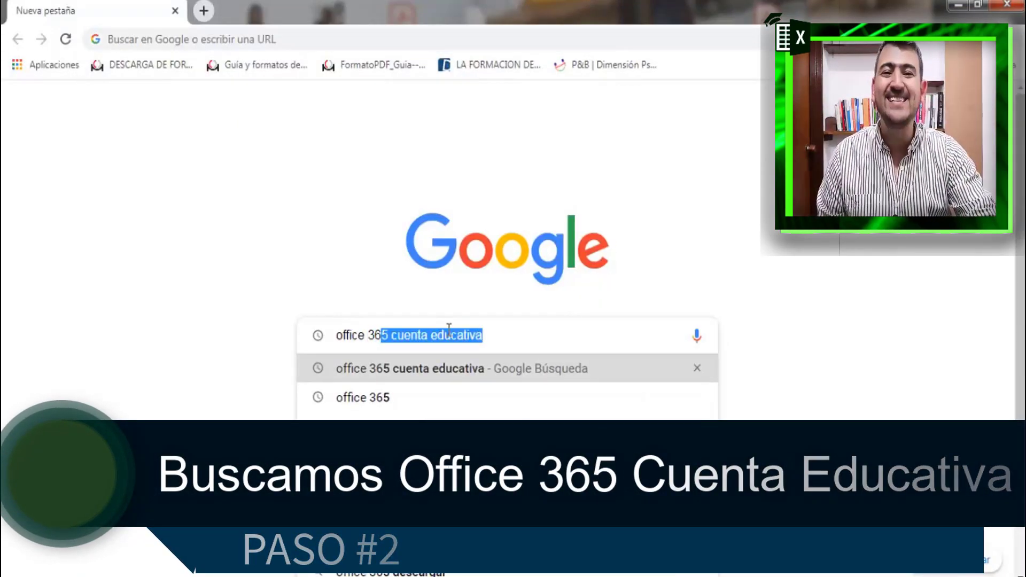
{"action": "type", "text": "5 cuenta educativa"}
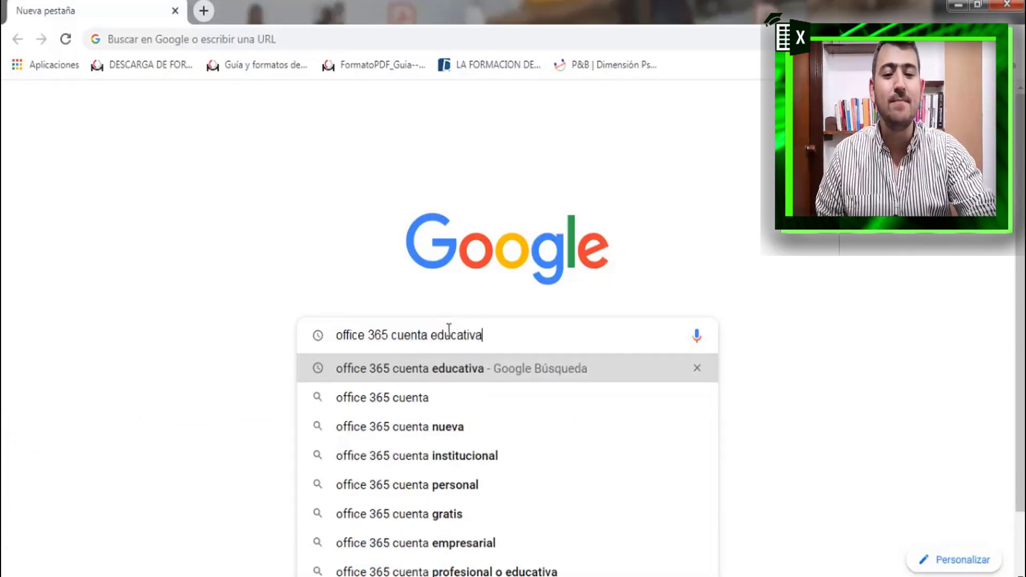
{"action": "key", "text": "Return"}
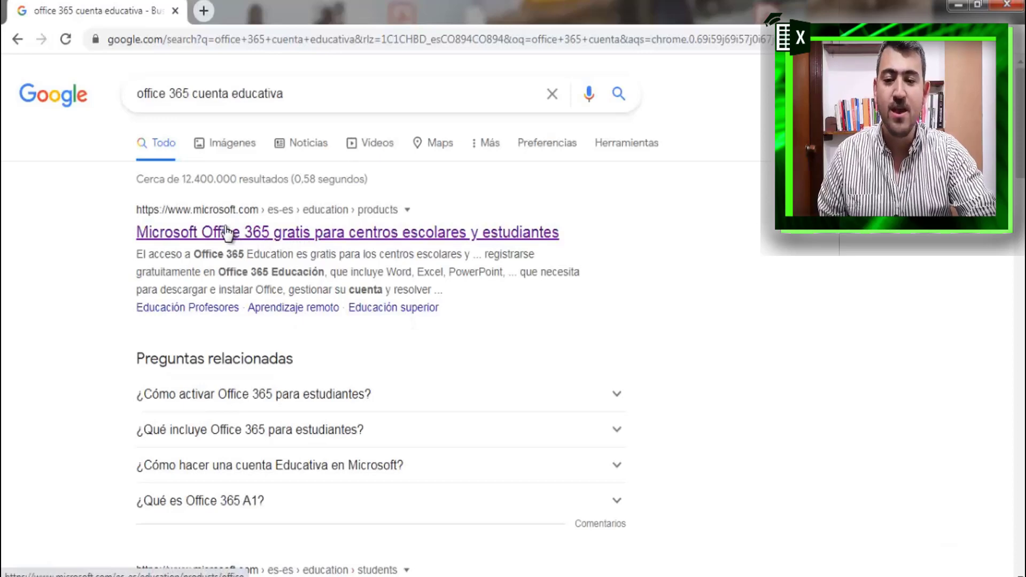
{"action": "left_click", "coordinate": [198, 235]}
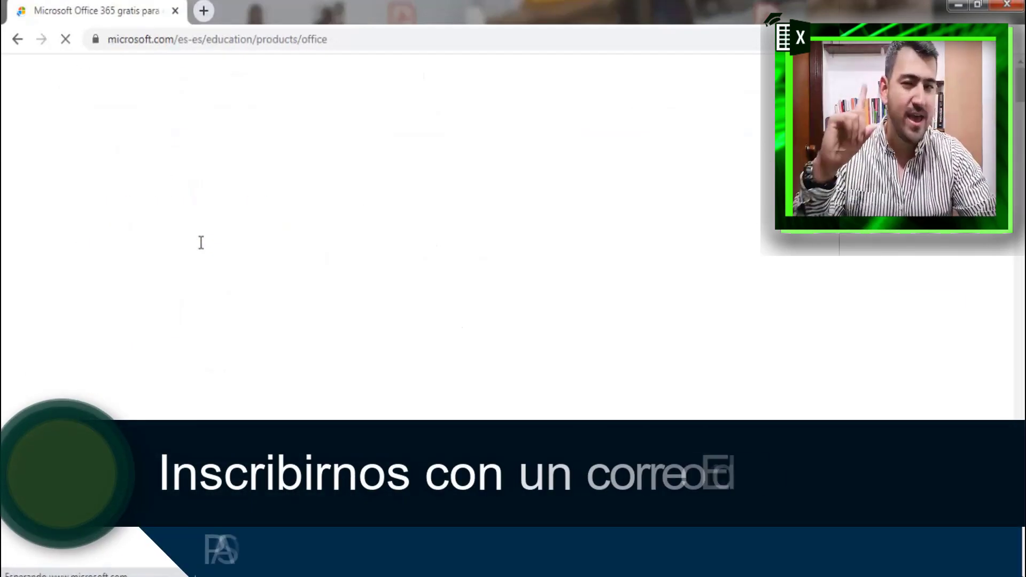
{"action": "scroll", "coordinate": [194, 249], "scroll_direction": "down", "scroll_amount": 5}
{"action": "scroll", "coordinate": [194, 249], "scroll_direction": "down", "scroll_amount": 1}
Enter the school e-mail address and submit it for Office 365 Education signup
{"action": "left_click", "coordinate": [231, 252]}
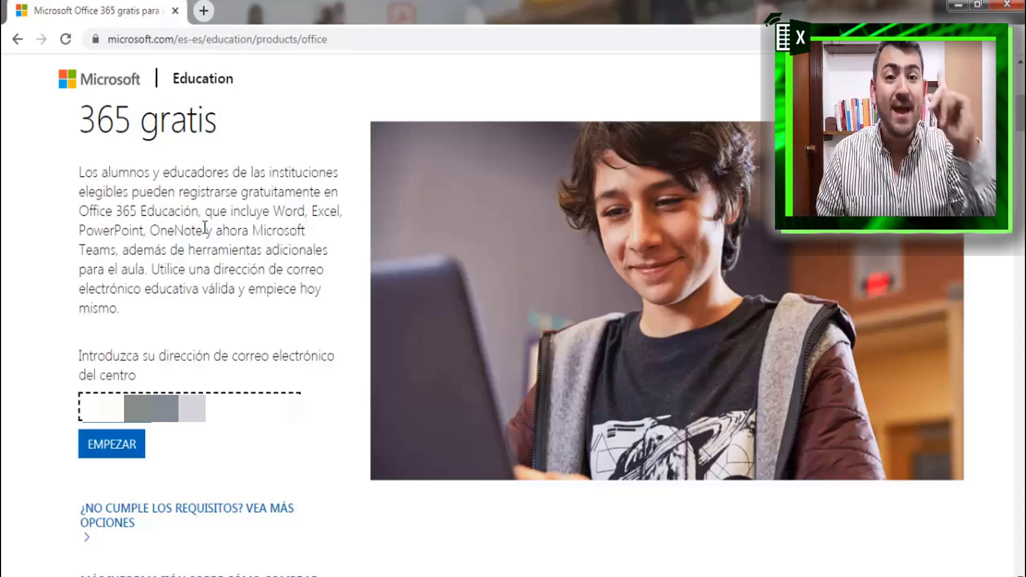
{"action": "key", "text": "Return"}
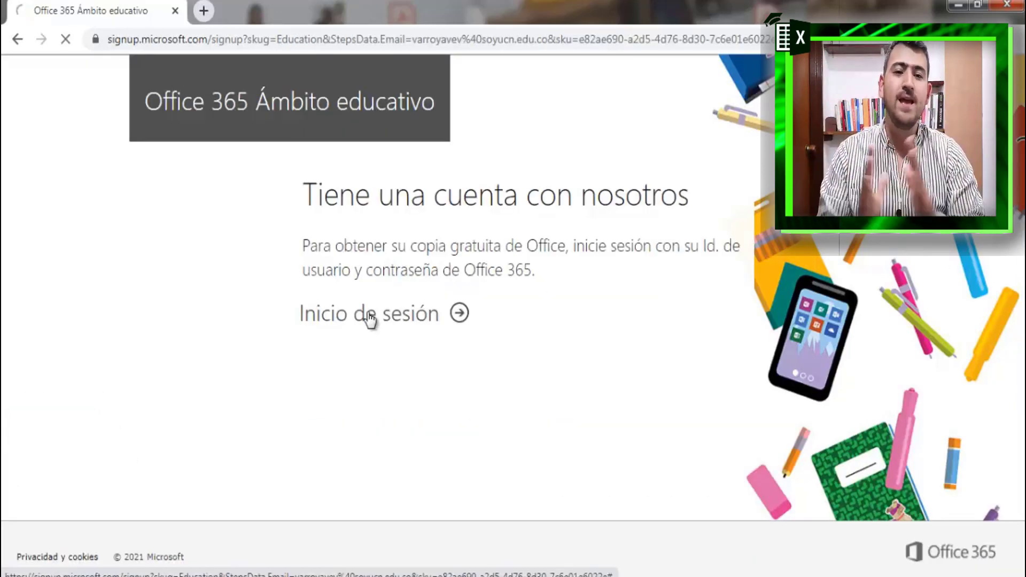
Sign in with the existing Office 365 account and click through all welcome tour slides
{"action": "left_click", "coordinate": [370, 318]}
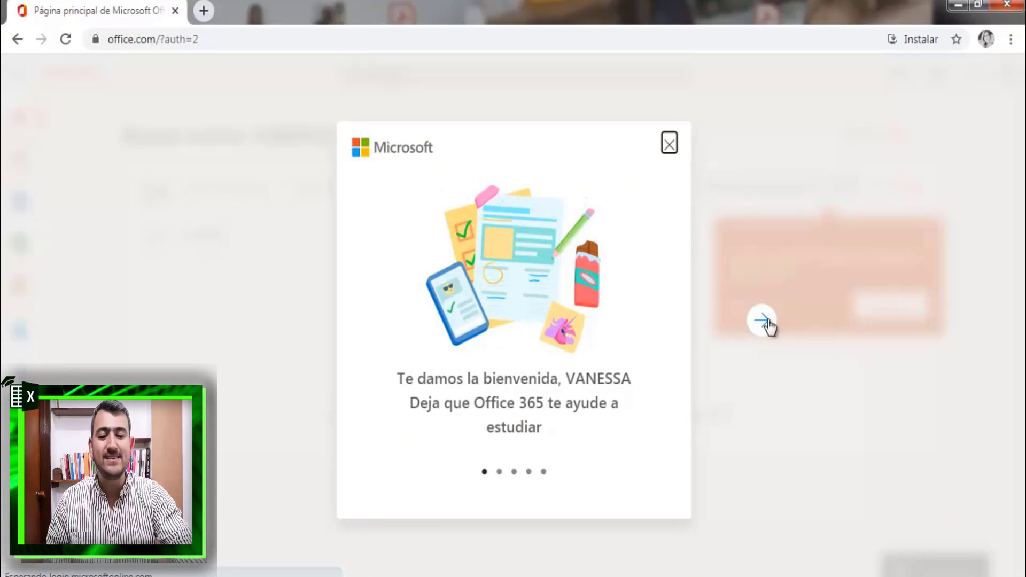
{"action": "double_click", "coordinate": [764, 322]}
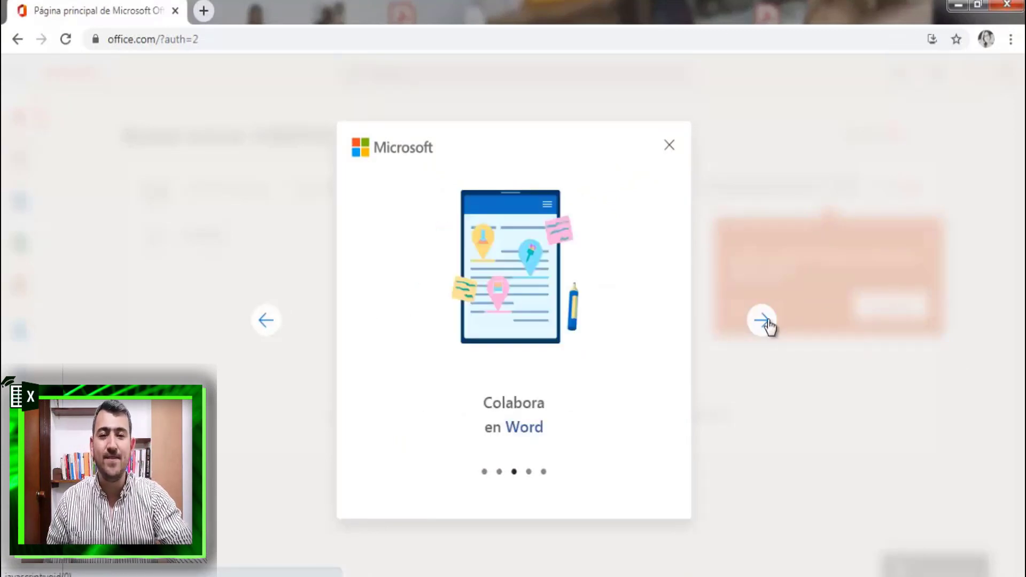
{"action": "left_click", "coordinate": [764, 322]}
{"action": "left_click", "coordinate": [764, 321]}
{"action": "left_click", "coordinate": [764, 321]}
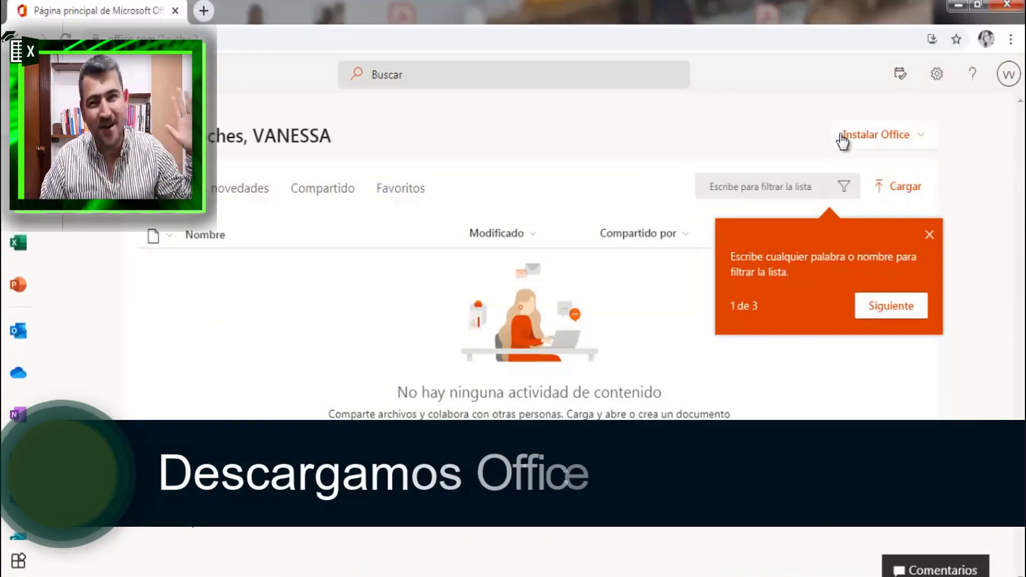
Download the Office 365 apps installer from Instalar Office and open OfficeSetup.exe
{"action": "left_click", "coordinate": [887, 144]}
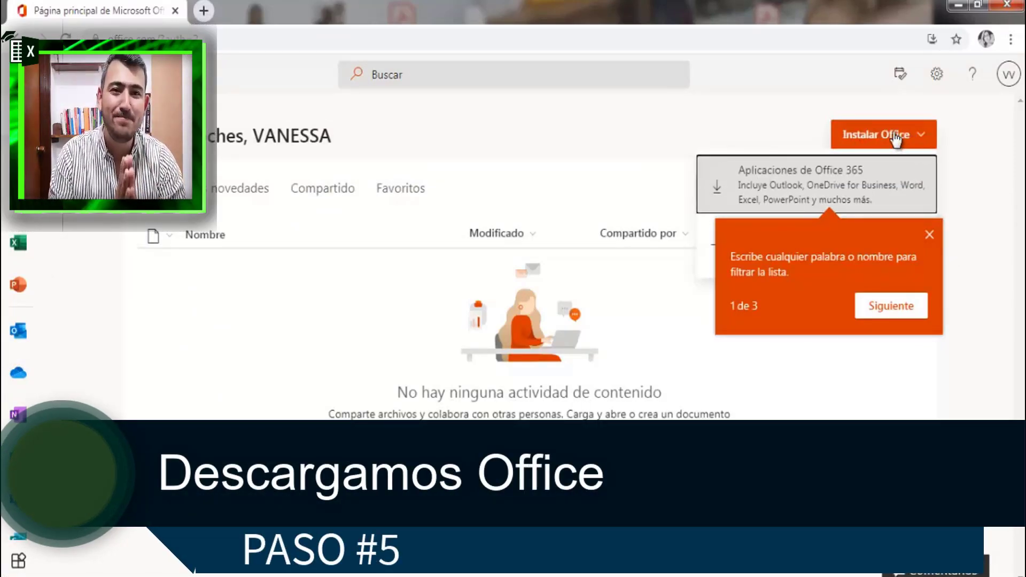
{"action": "left_click", "coordinate": [827, 184]}
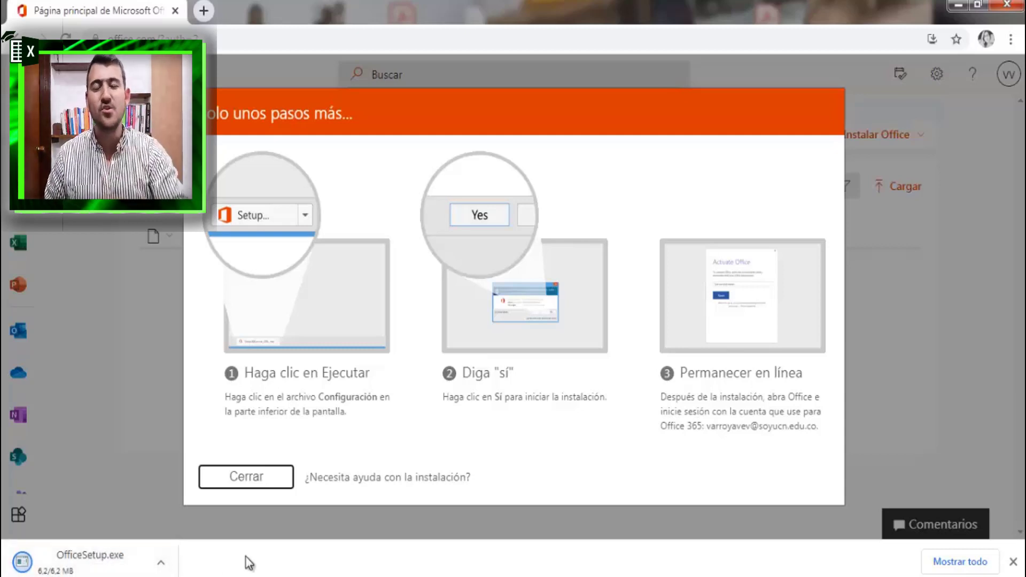
{"action": "left_click", "coordinate": [85, 562]}
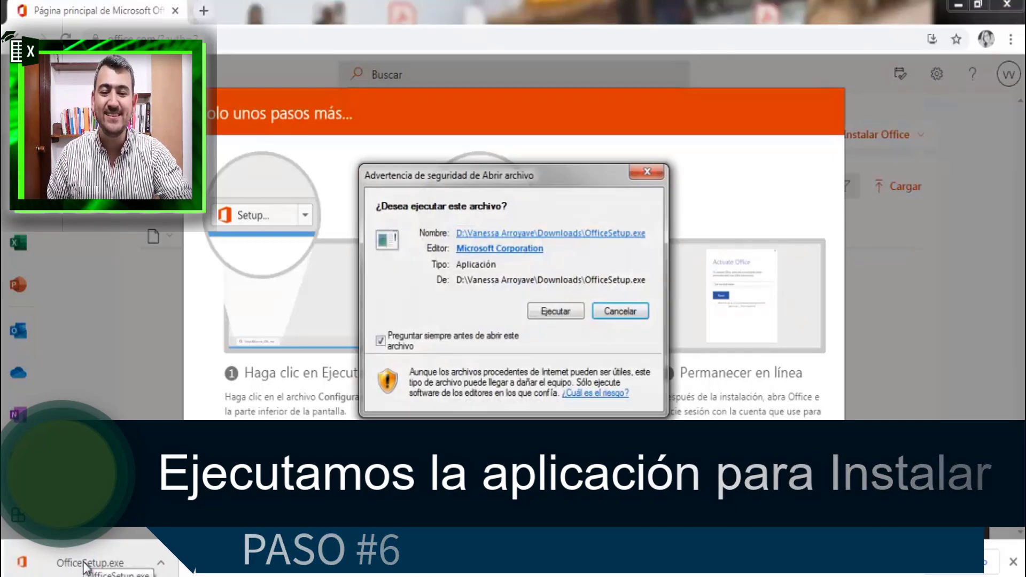
Allow OfficeSetup.exe to run and let Office install completely
{"action": "left_click", "coordinate": [553, 312]}
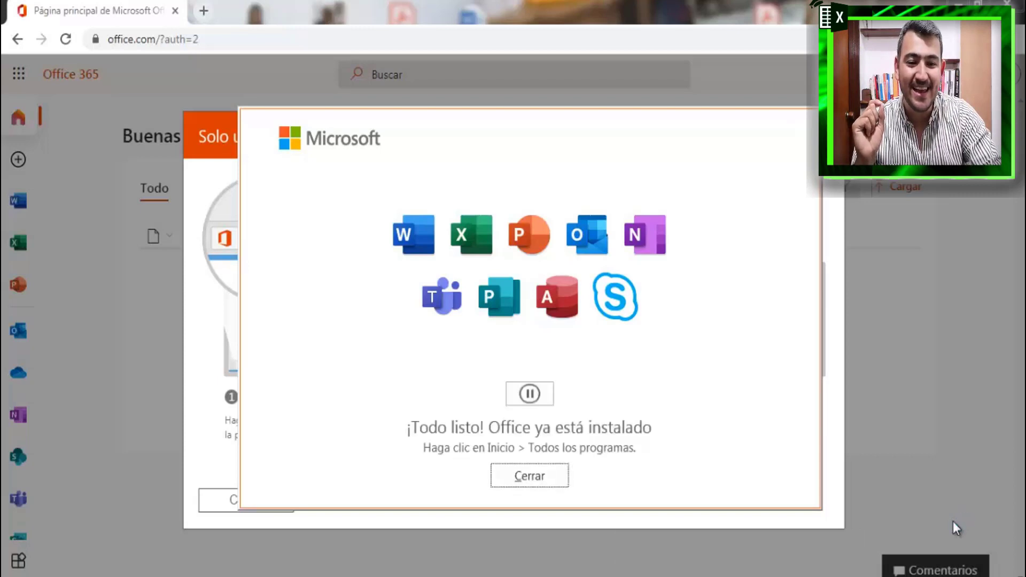
Dismiss the Office installation-complete message and instructions, then open Windows search
{"action": "left_click", "coordinate": [530, 477]}
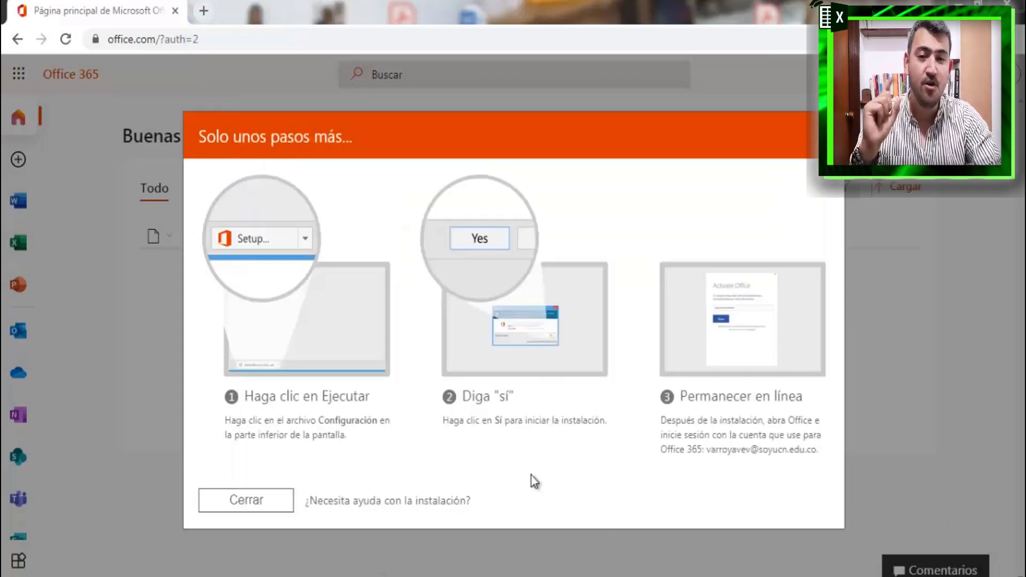
{"action": "left_click", "coordinate": [262, 503]}
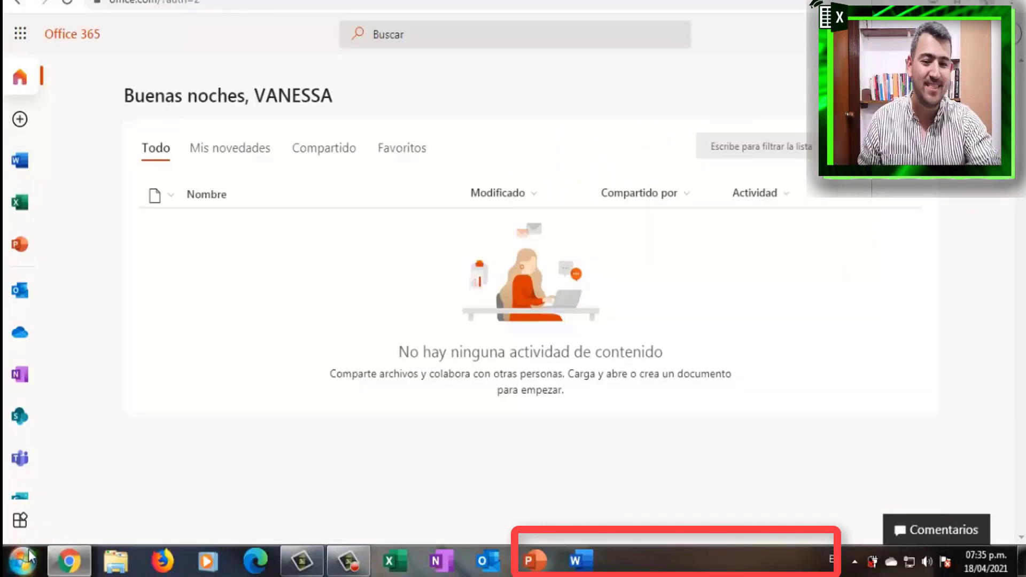
{"action": "left_click", "coordinate": [30, 557]}
Launch desktop Excel via search and dismiss the Office Profesional Plus 2016 activation warning
{"action": "type", "text": "excel"}
{"action": "left_click", "coordinate": [52, 149]}
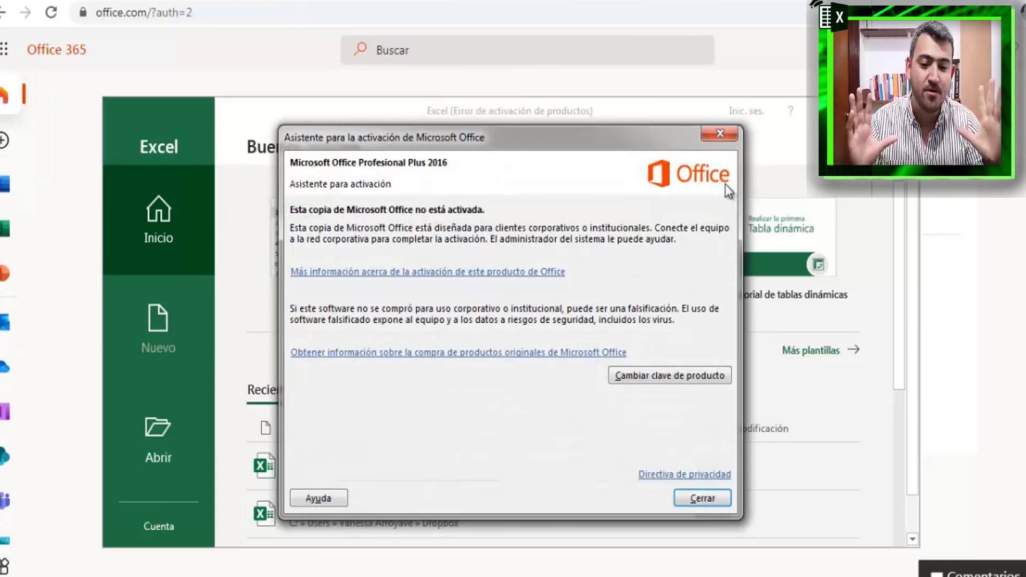
{"action": "left_click", "coordinate": [716, 140]}
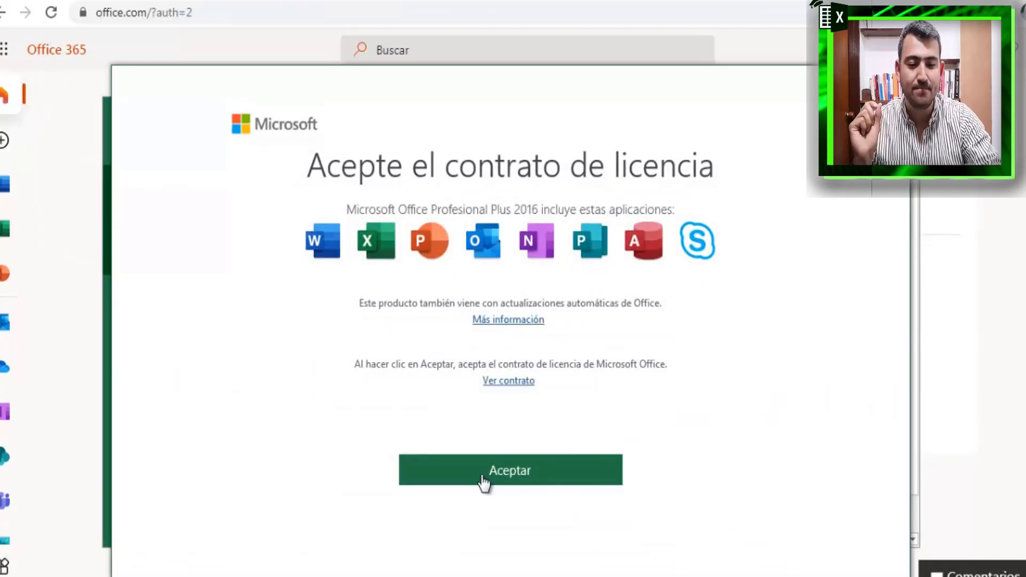
Accept the Office licence and decline sending optional diagnostic data in the privacy setup
{"action": "left_click", "coordinate": [484, 481]}
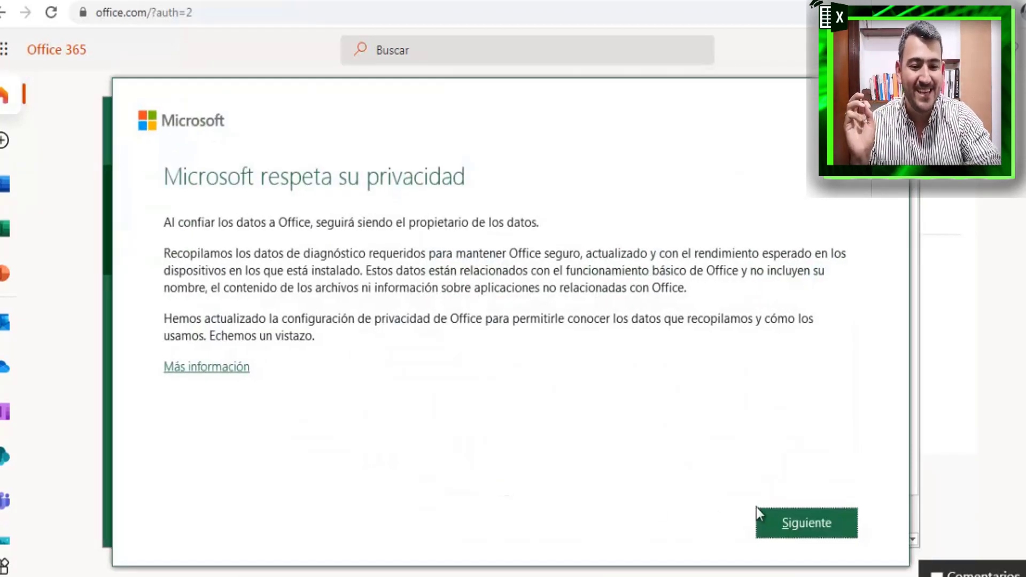
{"action": "left_click", "coordinate": [790, 525]}
{"action": "left_click", "coordinate": [197, 339]}
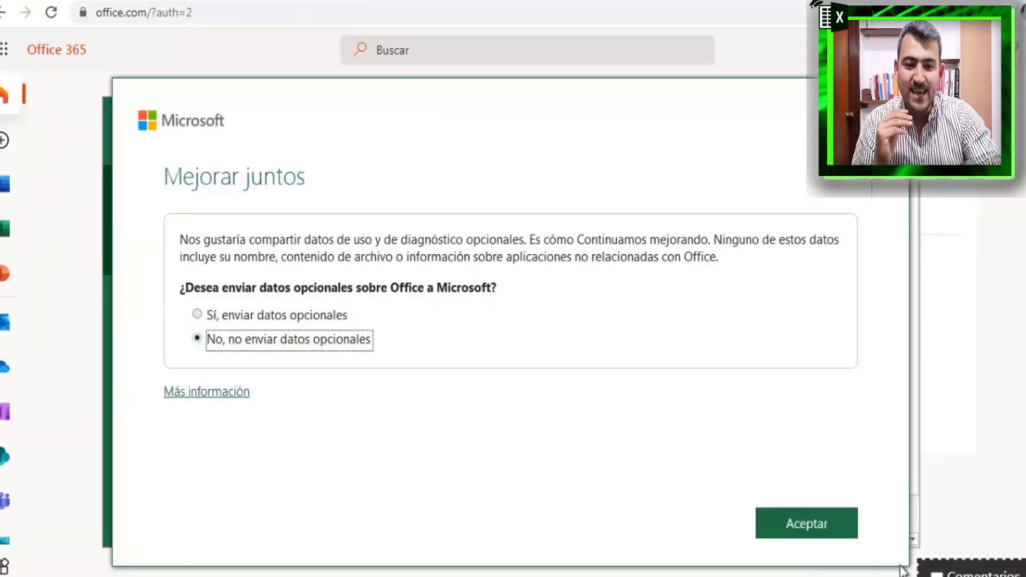
{"action": "left_click", "coordinate": [826, 521]}
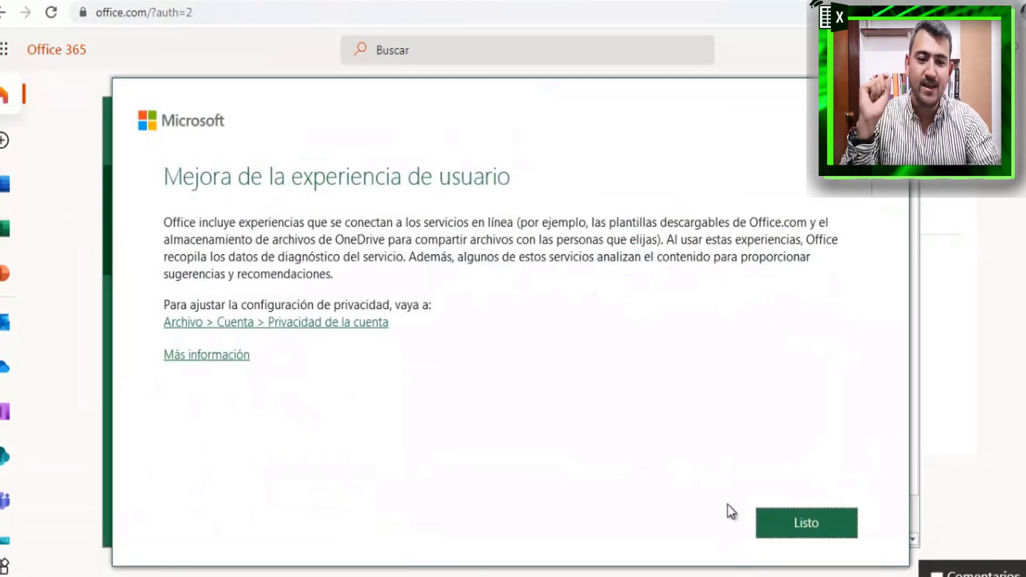
{"action": "left_click", "coordinate": [793, 522]}
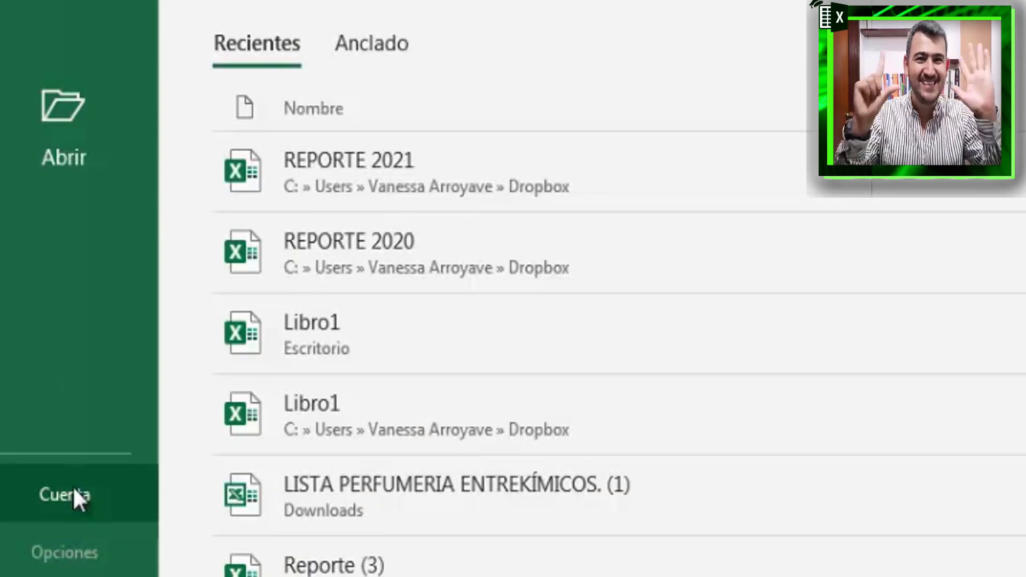
From the Cuenta page, change the licence to the school account's Office 365 ProPlus and dismiss the update notice
{"action": "left_click", "coordinate": [64, 505]}
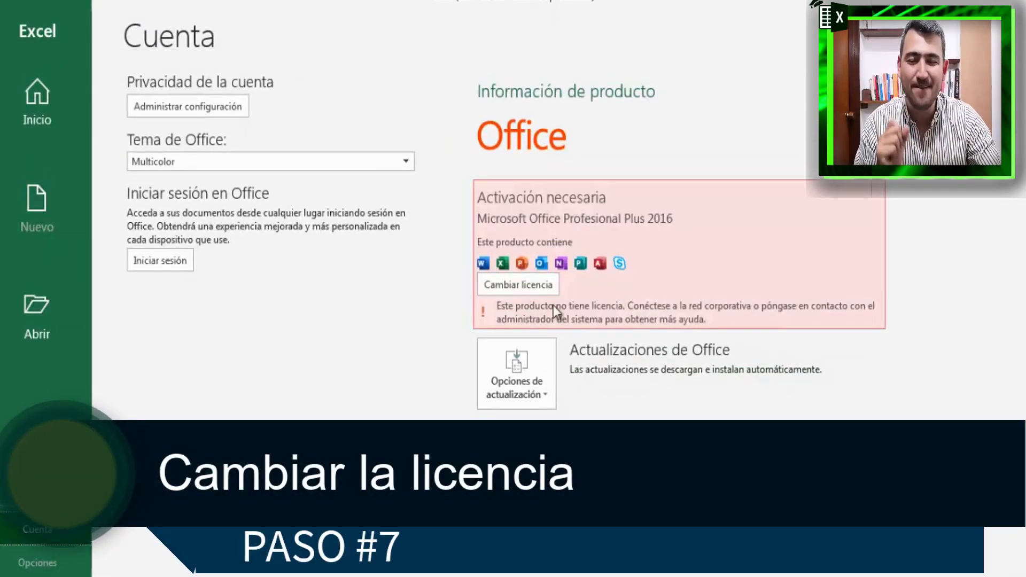
{"action": "left_click", "coordinate": [519, 290]}
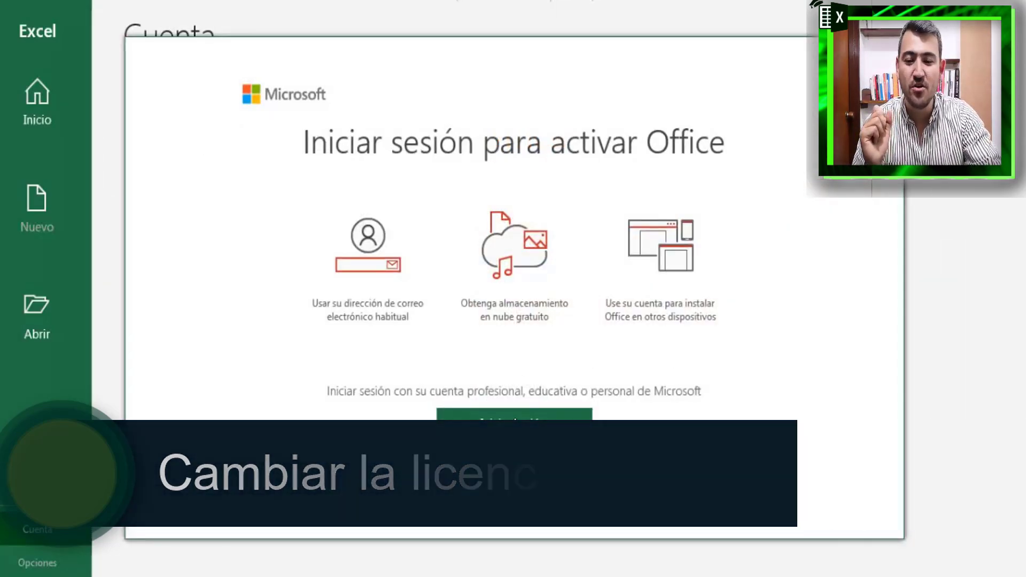
{"action": "left_click", "coordinate": [515, 414]}
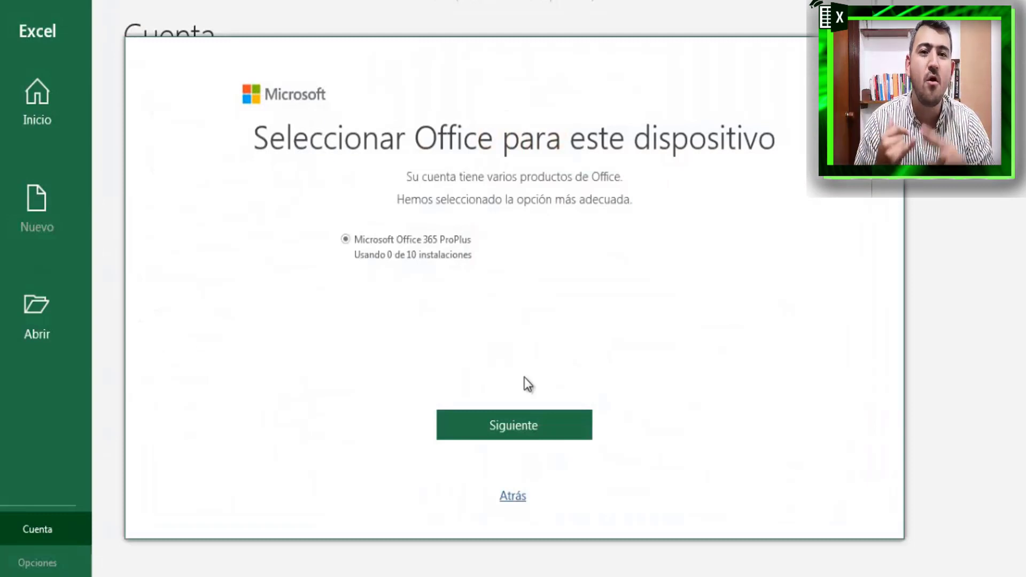
{"action": "left_click", "coordinate": [505, 425]}
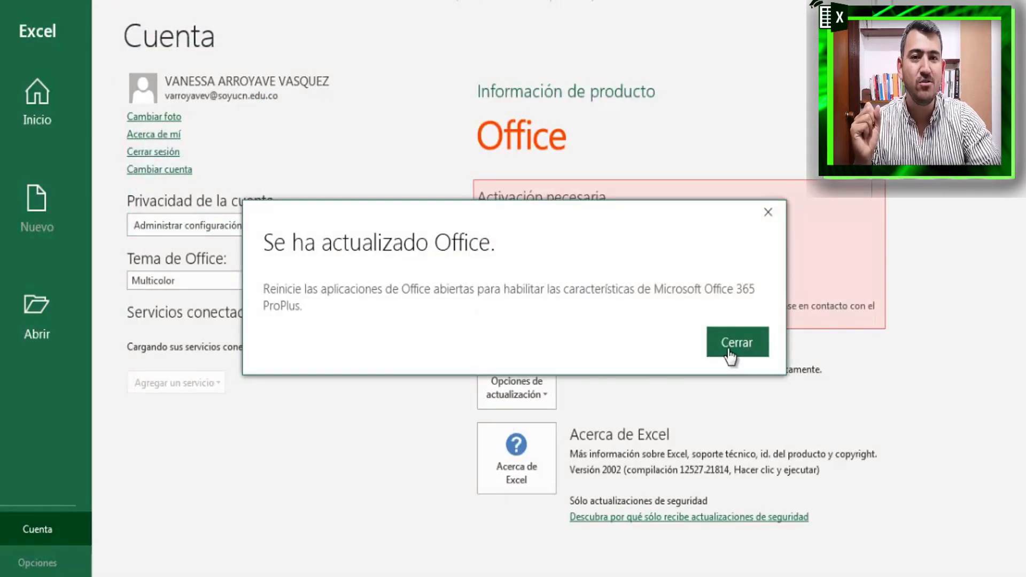
{"action": "left_click", "coordinate": [728, 349]}
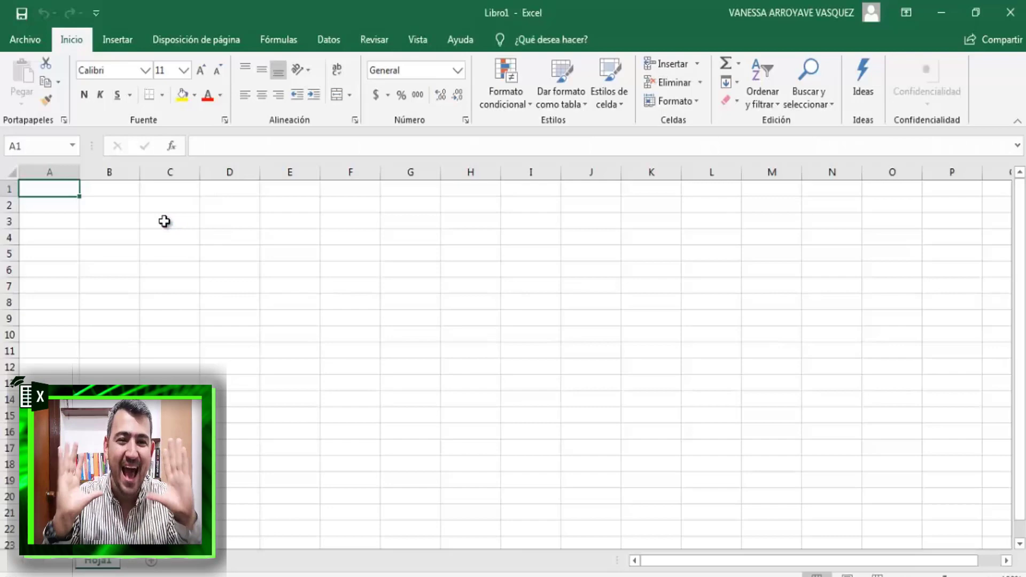
In cell C3, type =busca and confirm BUSCARX appears among the suggested lookup functions
{"action": "left_click", "coordinate": [164, 222]}
{"action": "type", "text": "=b"}
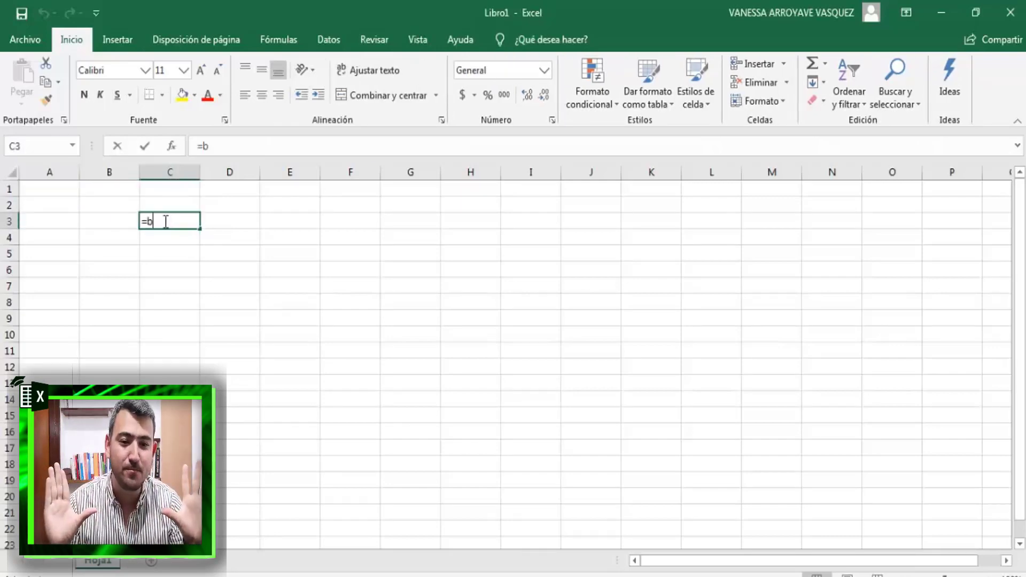
{"action": "type", "text": "usca"}
{"action": "key", "text": "Escape"}
{"action": "key", "text": "Escape"}
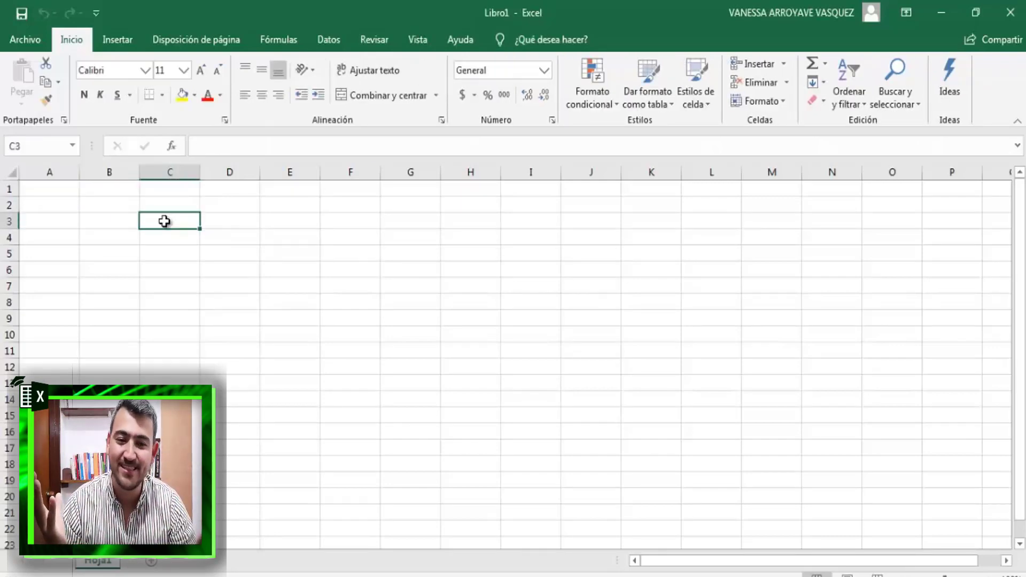
{"action": "type", "text": "=busca"}
{"action": "key", "text": "Down"}
{"action": "key", "text": "Down"}
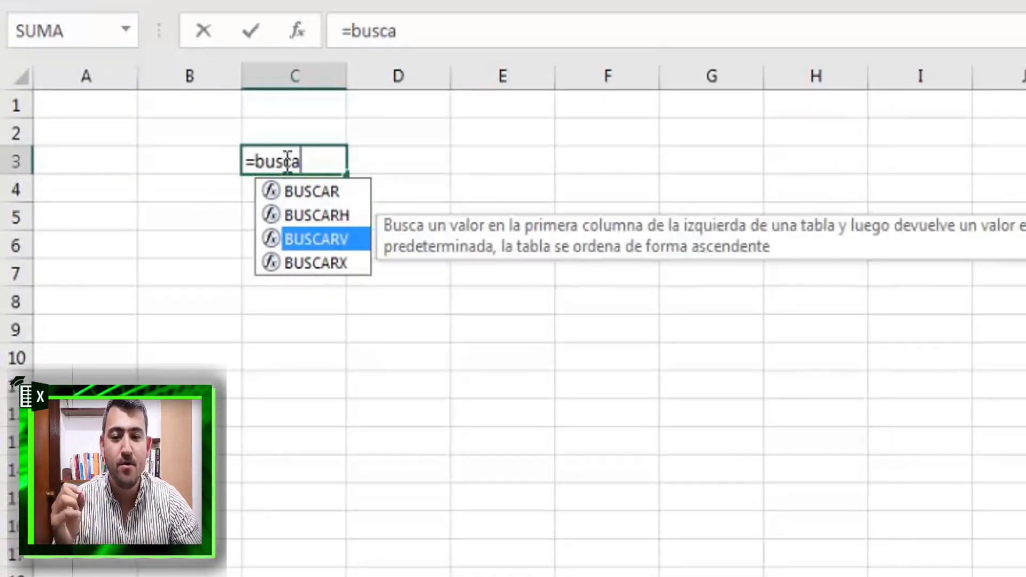
{"action": "left_click", "coordinate": [360, 262]}
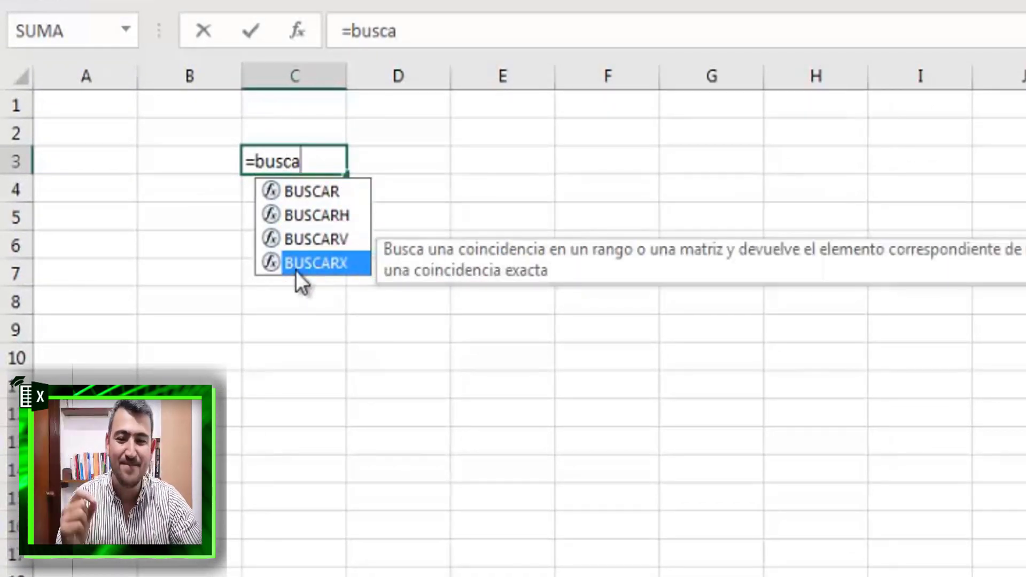
{"action": "key", "text": "Escape"}
{"action": "key", "text": "Escape"}
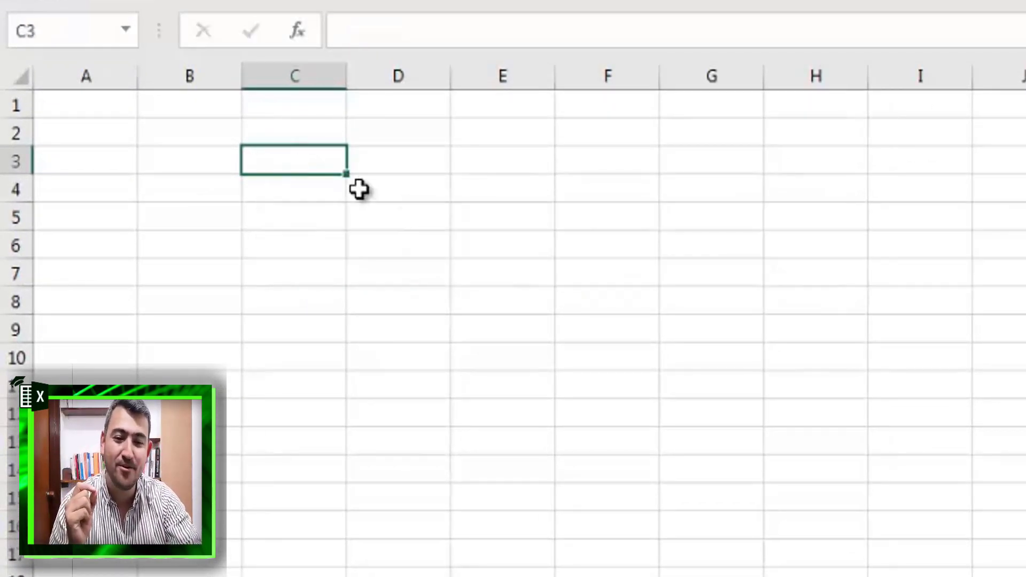
Test other new function names in C3, entering =filt and then =unic
{"action": "type", "text": "=f"}
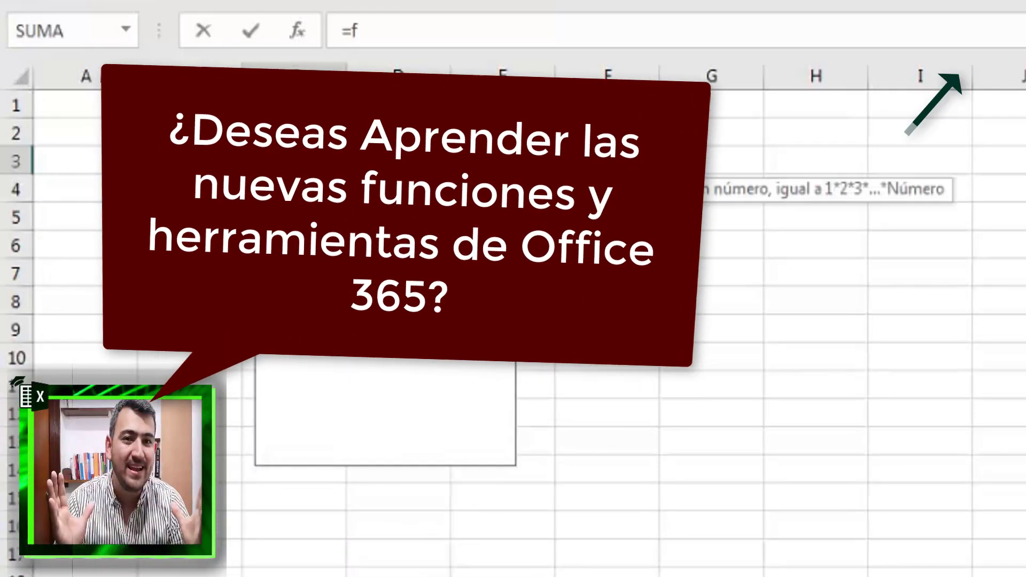
{"action": "type", "text": "ilt"}
{"action": "key", "text": "BackSpace"}
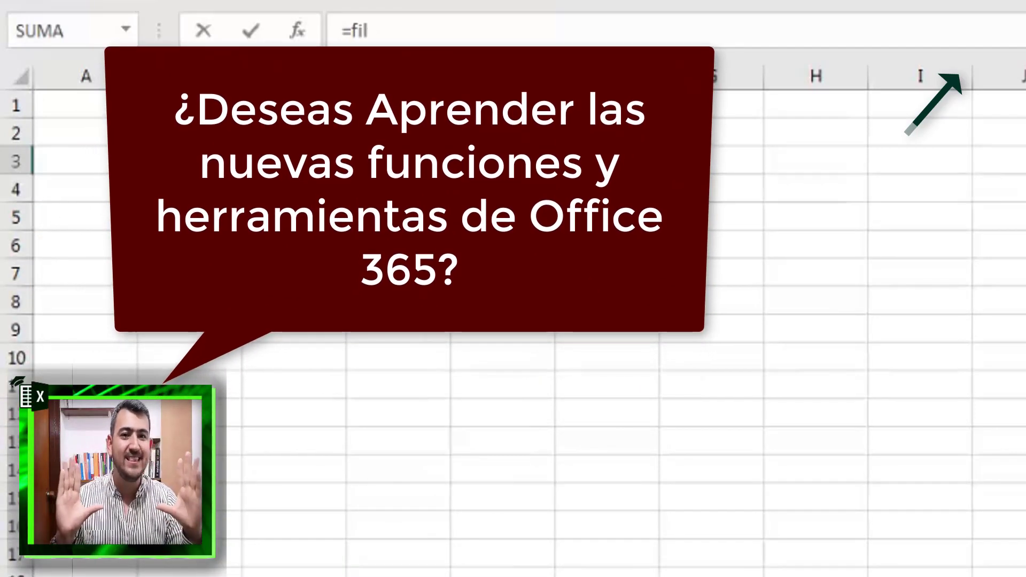
{"action": "key", "text": "BackSpace"}
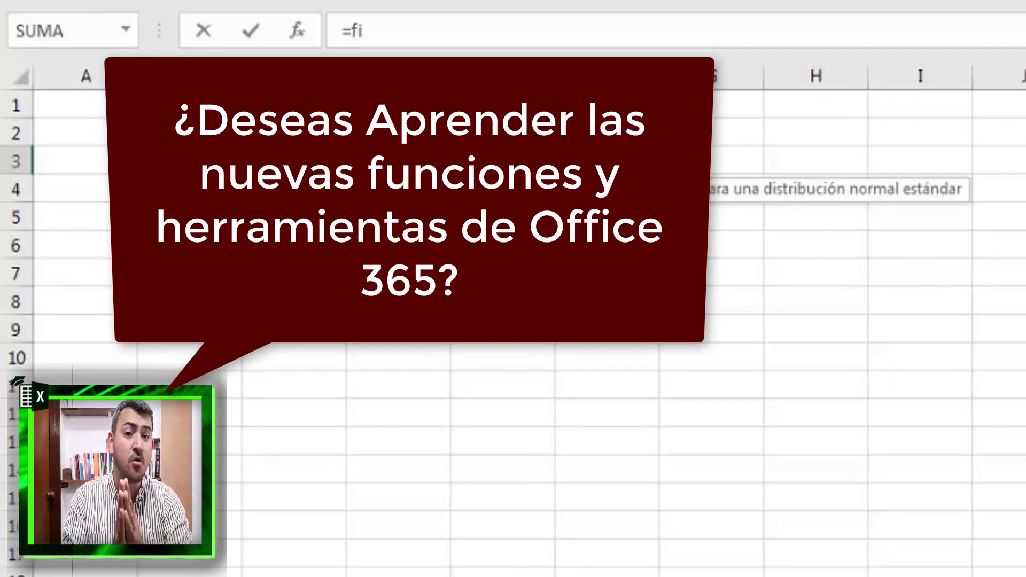
{"action": "key", "text": "BackSpace"}
{"action": "key", "text": "BackSpace"}
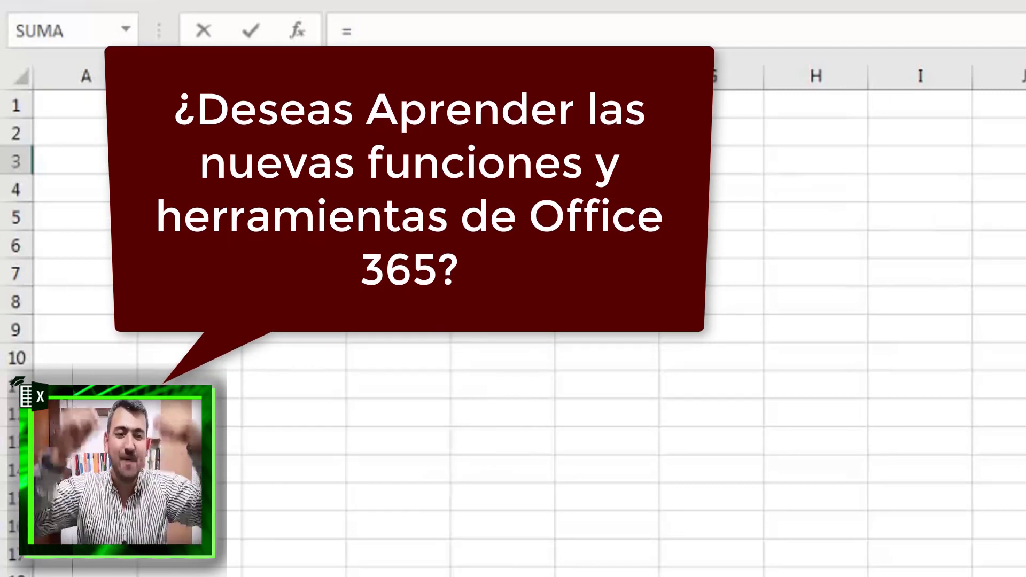
{"action": "type", "text": "uni"}
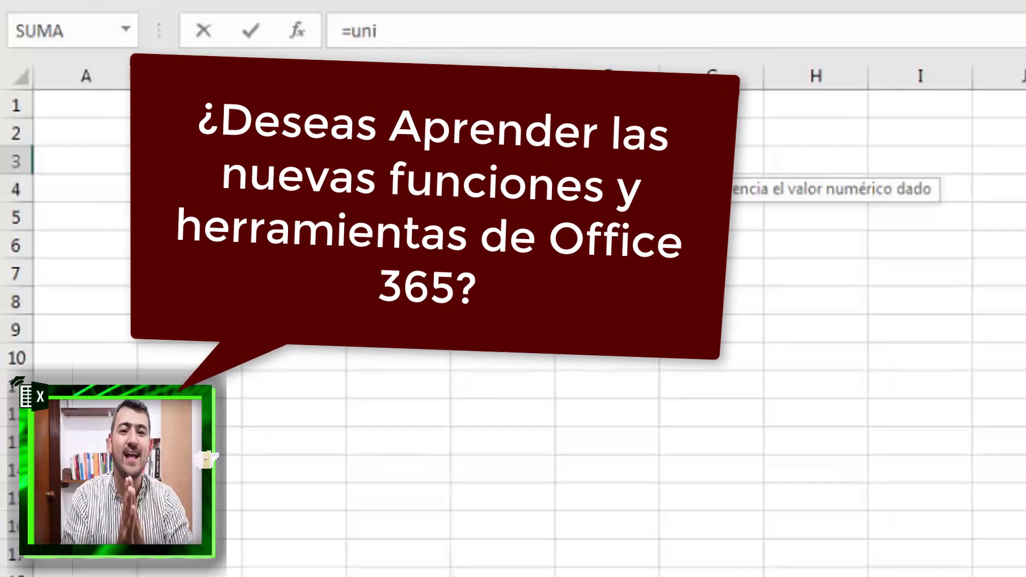
{"action": "type", "text": "c"}
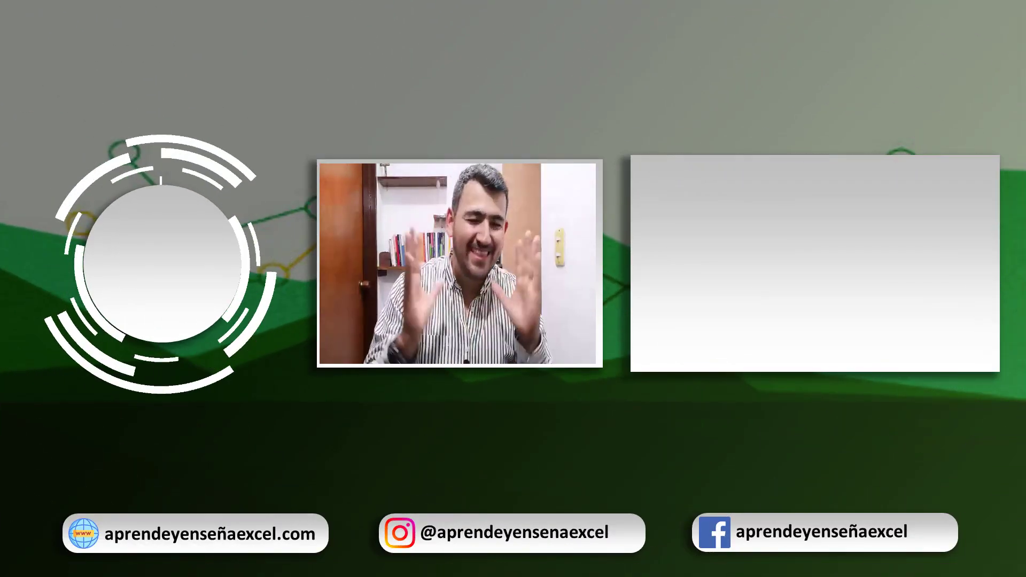